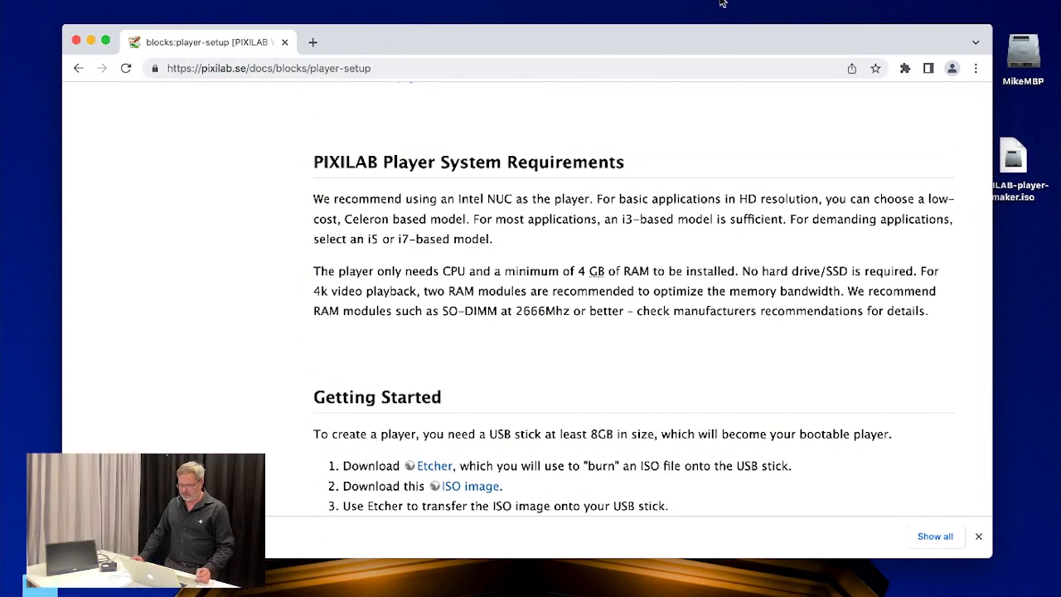
Step: Load PIXILAB-player-maker.iso into balenaEtcher as the image, dismissing the unreadable-disk warning
click(93, 41)
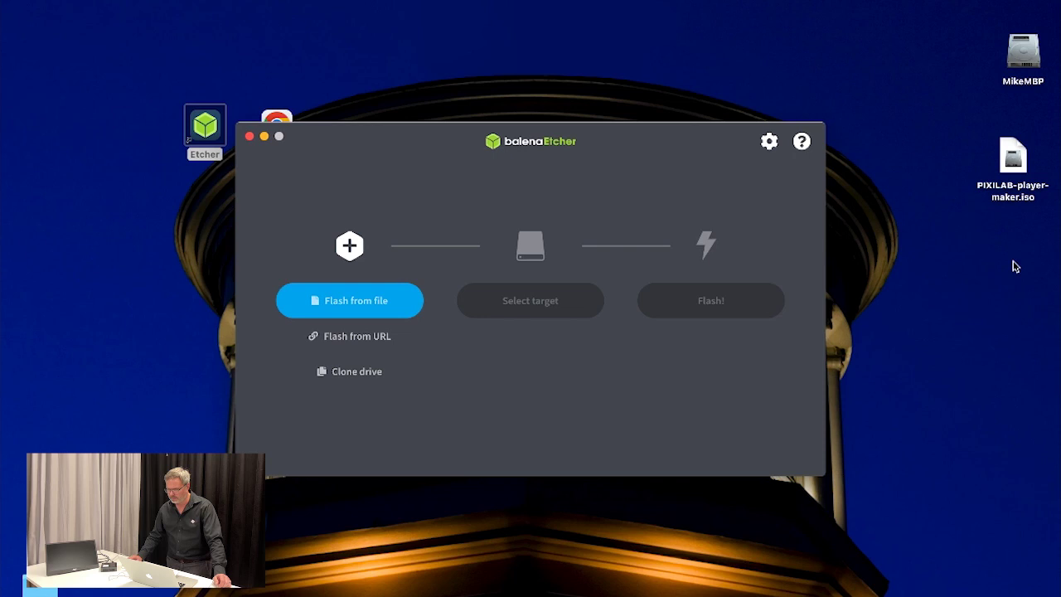
mouse_move(1008, 161)
mouse_down()
mouse_move(407, 315)
mouse_move(378, 303)
mouse_up()
click(595, 214)
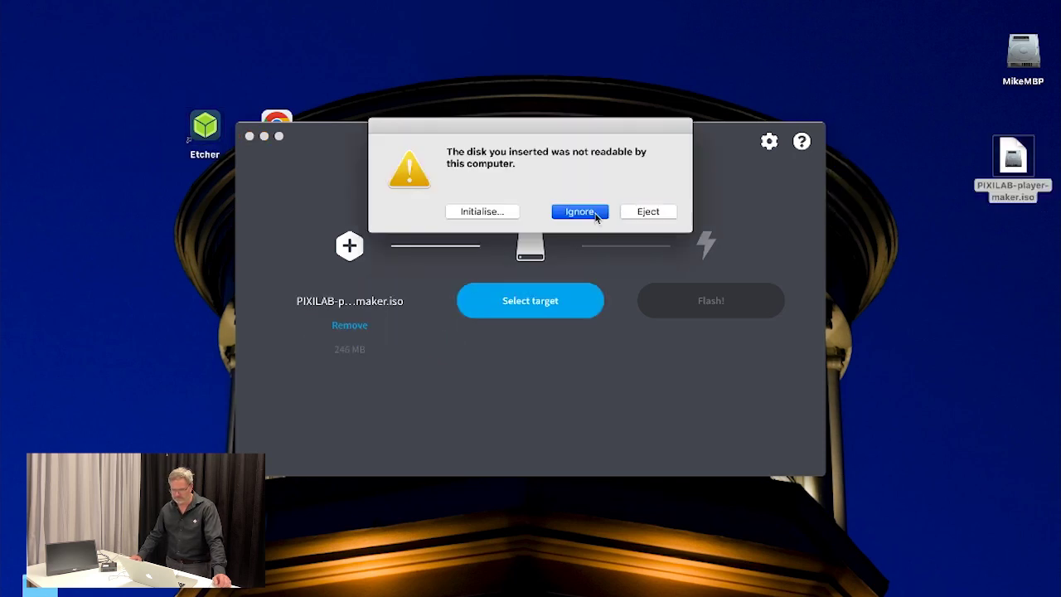
Step: Choose the 31 GB Kingston USB drive as the flash target
click(544, 304)
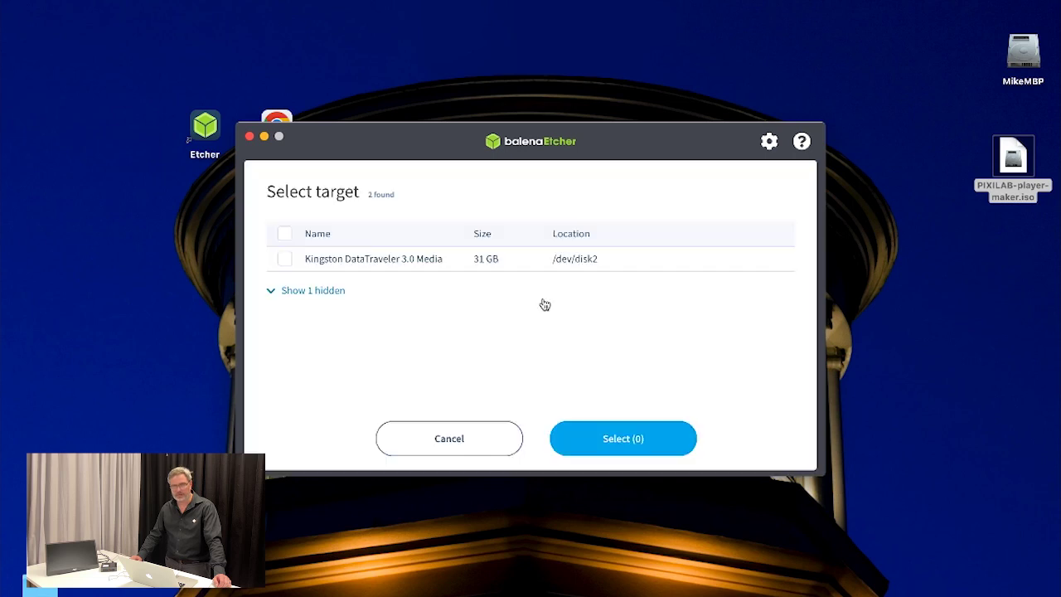
click(400, 261)
click(607, 436)
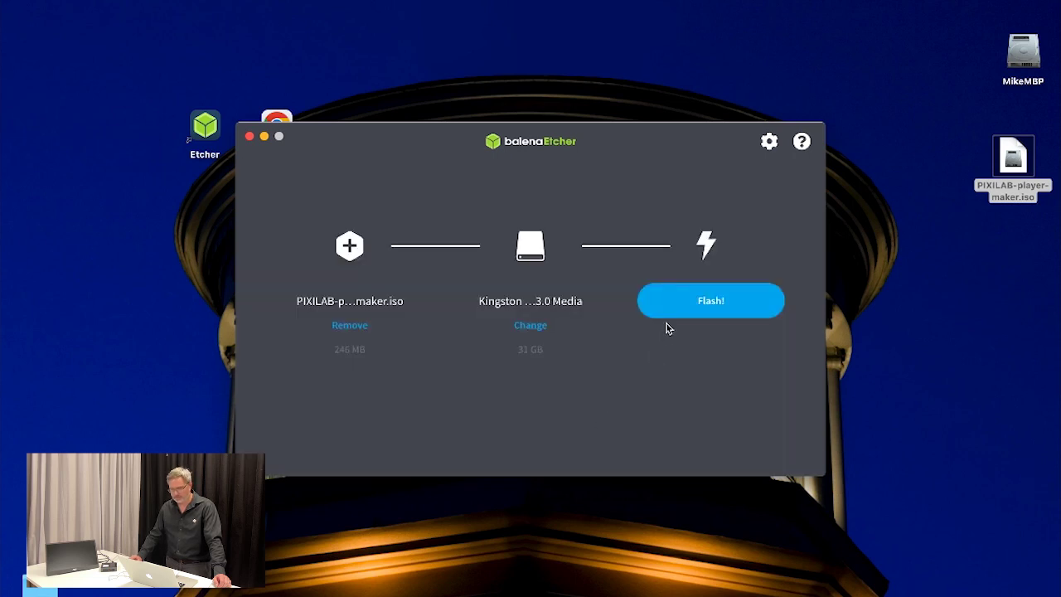
Step: Flash the PIXILAB player image onto the Kingston USB drive
click(705, 305)
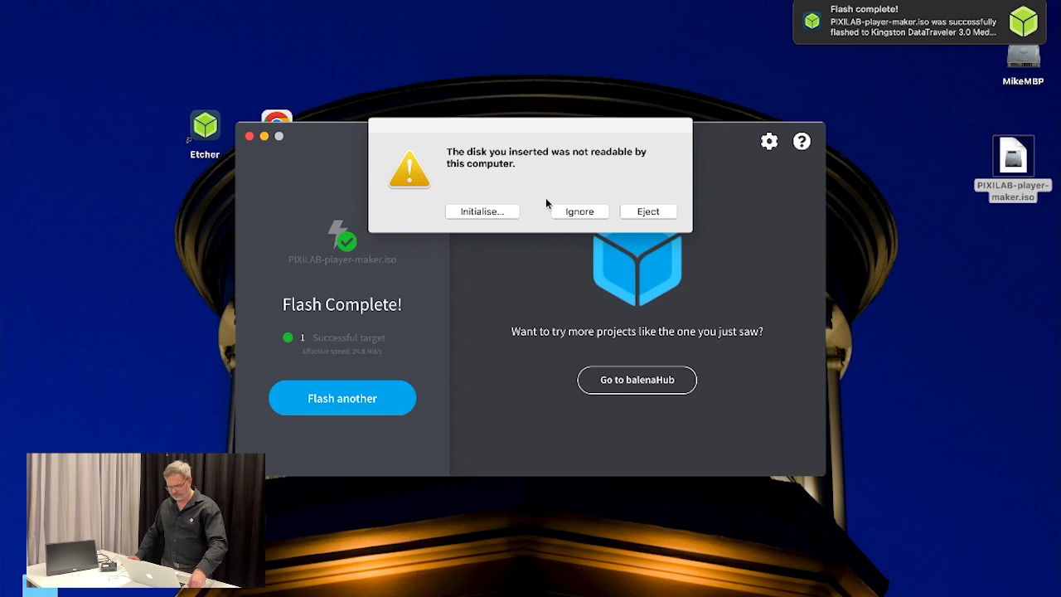
Step: Eject the freshly flashed Kingston USB drive
click(670, 211)
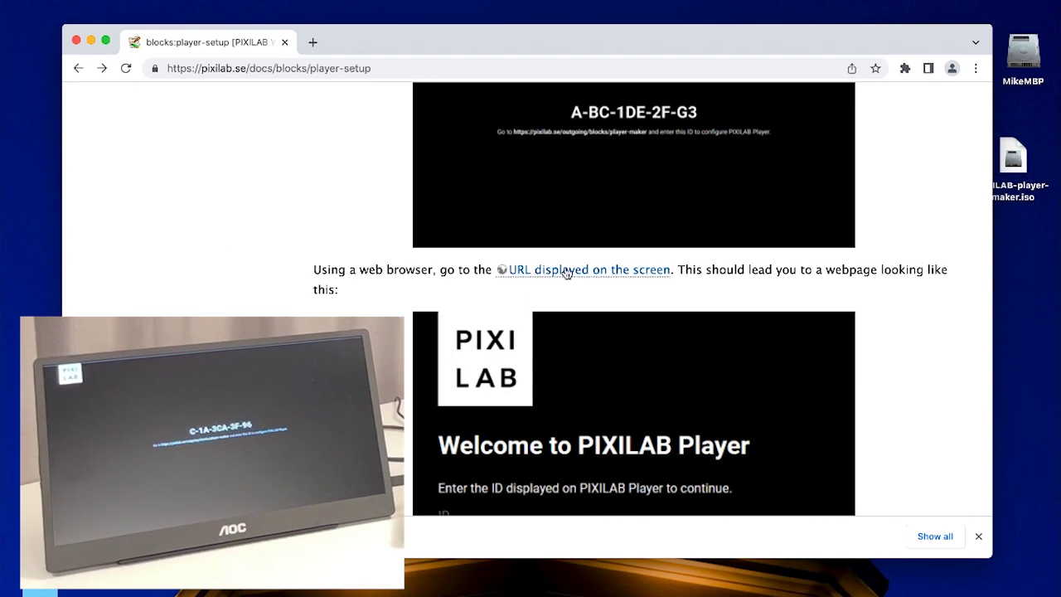
Step: On the Player Maker page, submit the player's on-screen ID and accept the licence agreement
click(514, 271)
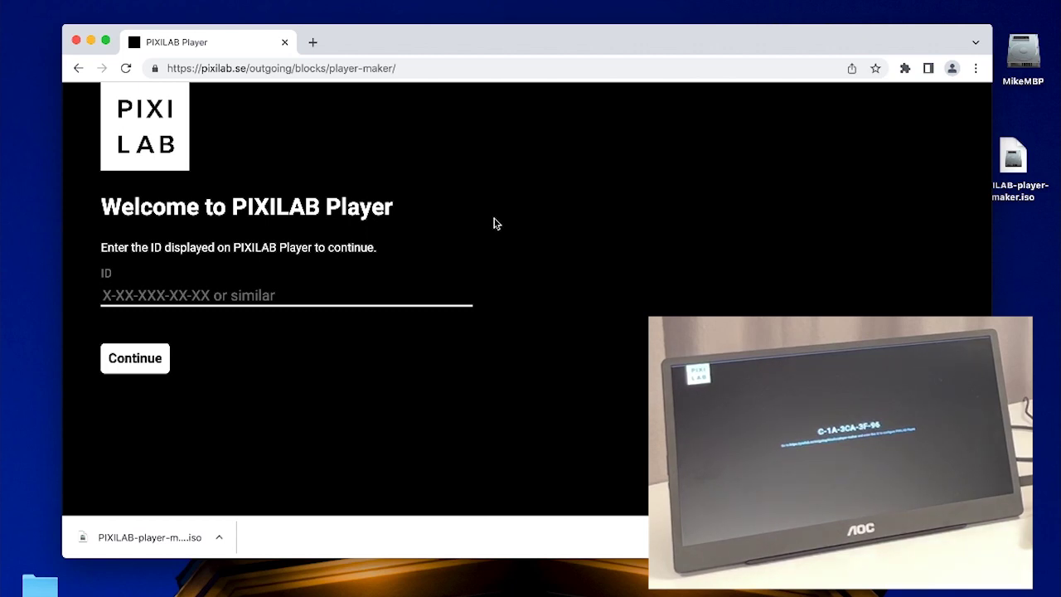
click(259, 287)
text(c-1a-3ca-3f-96)
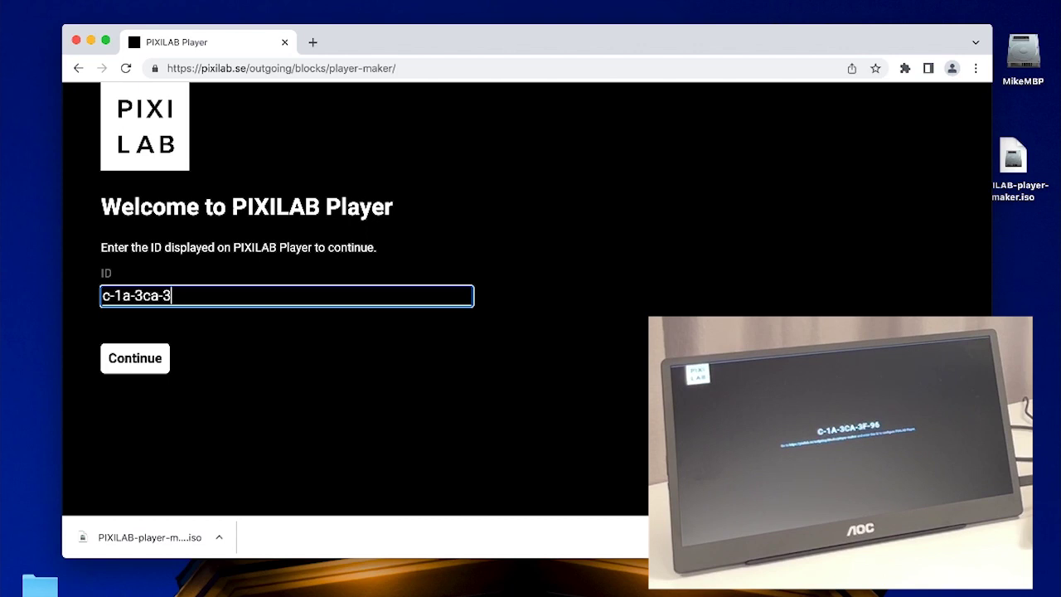
click(167, 356)
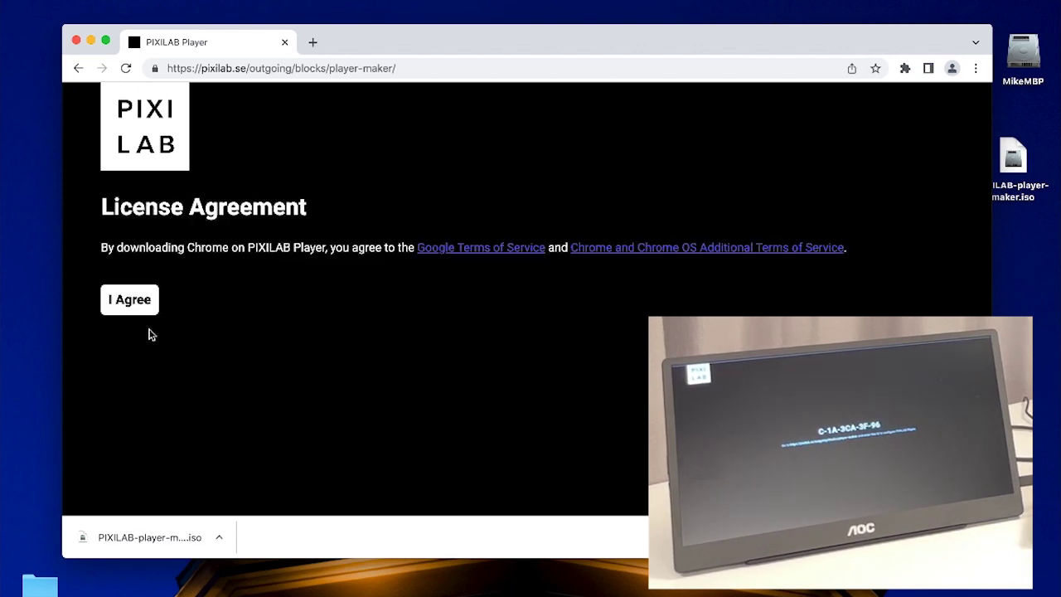
click(139, 311)
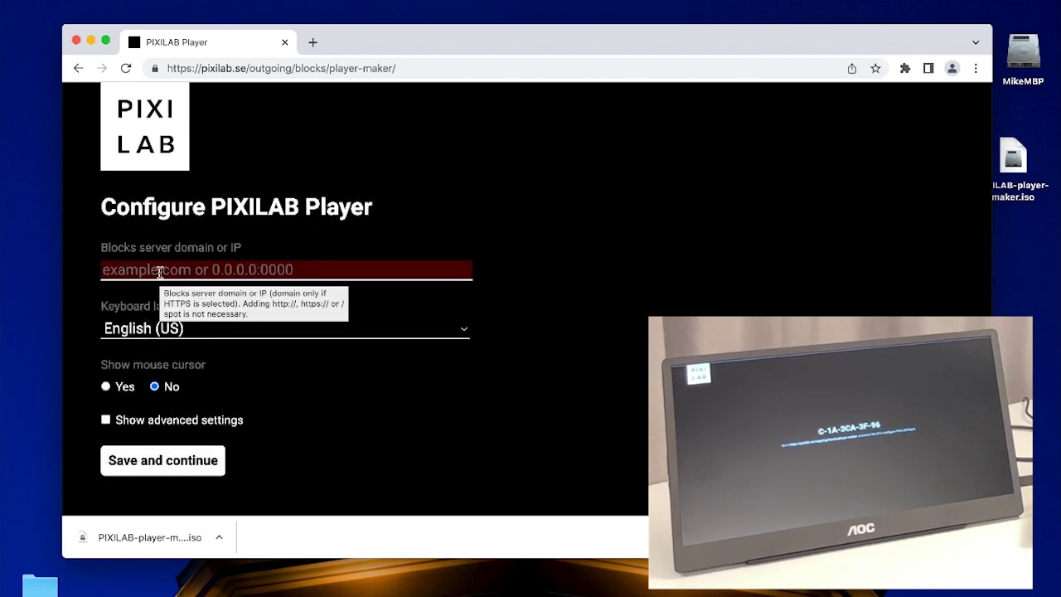
Step: Enter 10.2.0.10 as the Blocks server domain or IP address
click(158, 271)
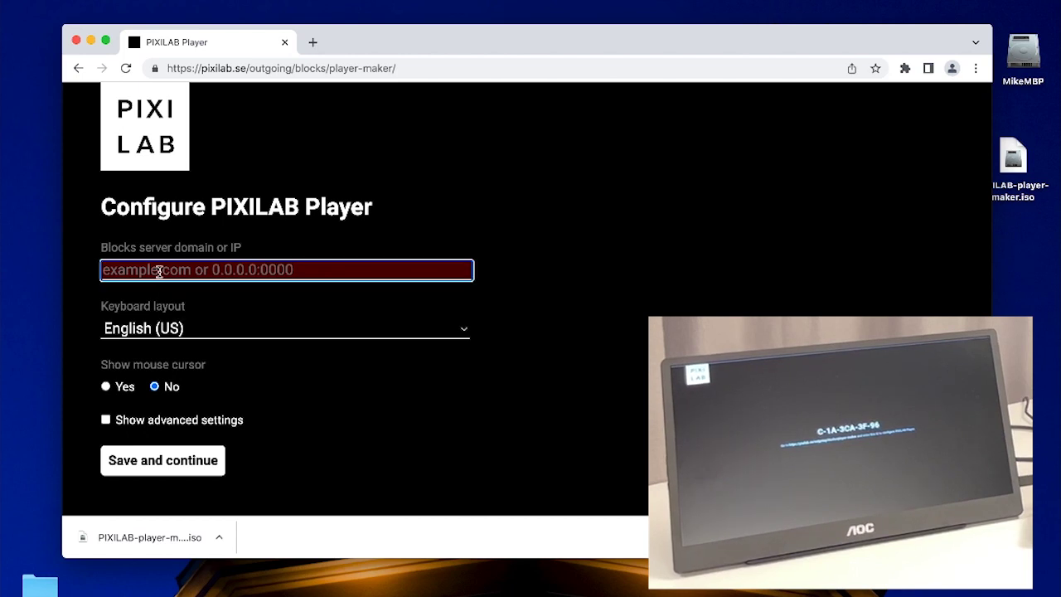
text(10.0.)
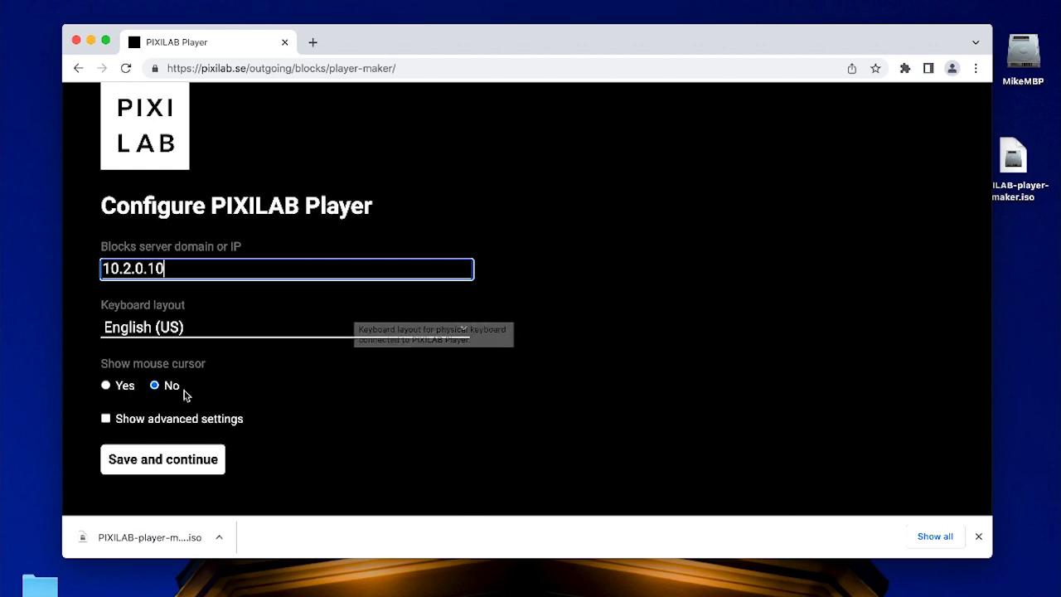
Step: Review the advanced settings, hide them again, and save the configuration with default options
click(106, 419)
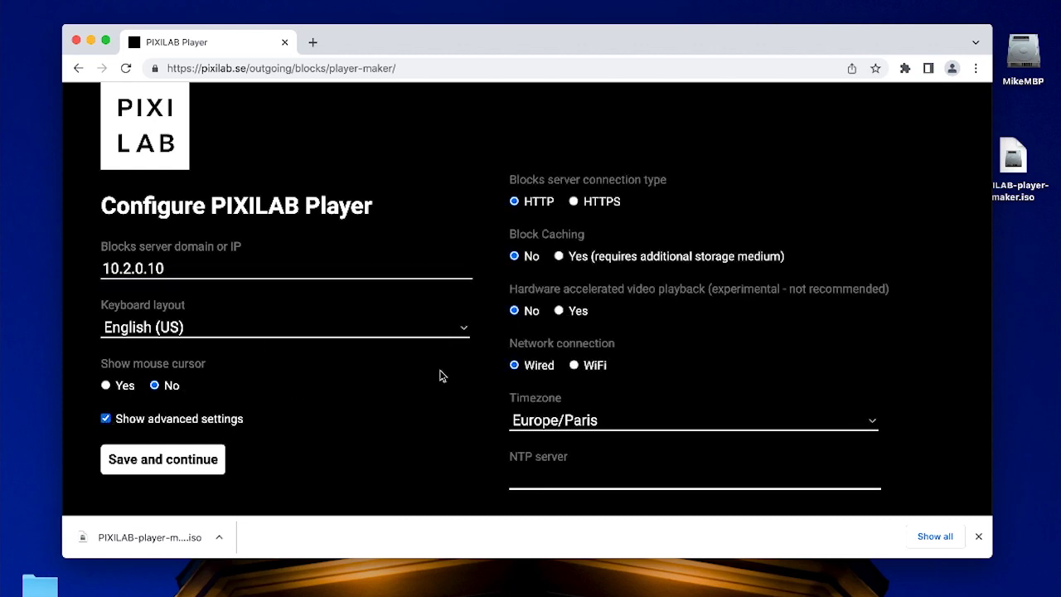
scroll(700, 311, down, 1)
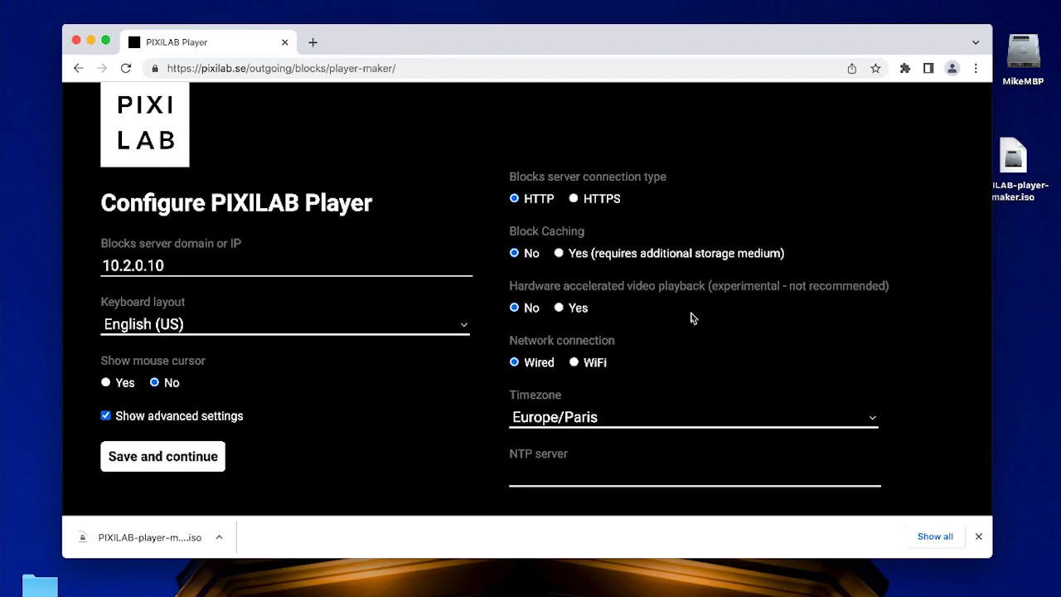
mouse_move(692, 317)
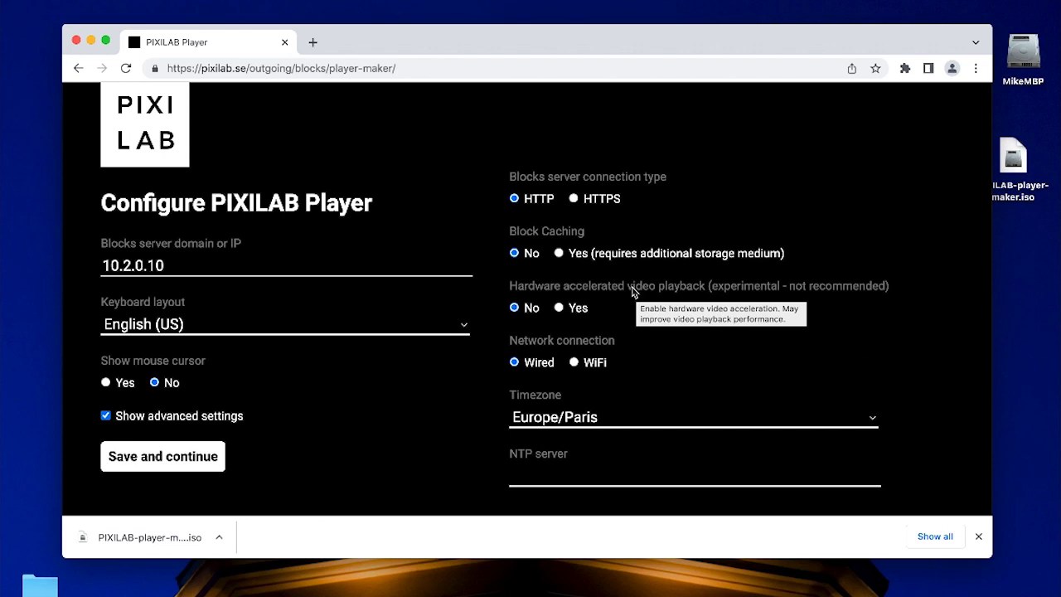
click(106, 416)
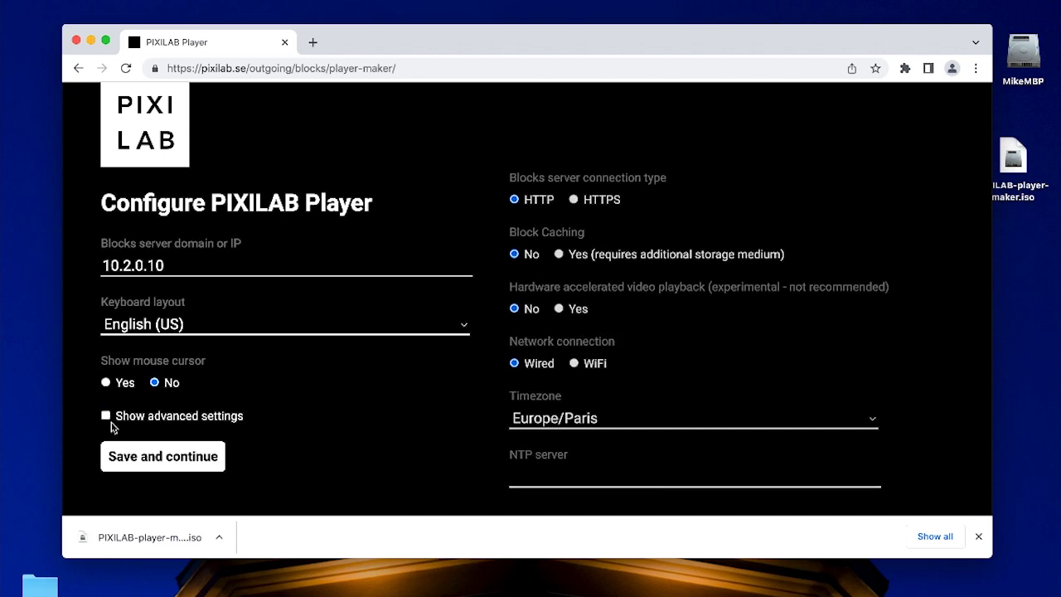
click(139, 470)
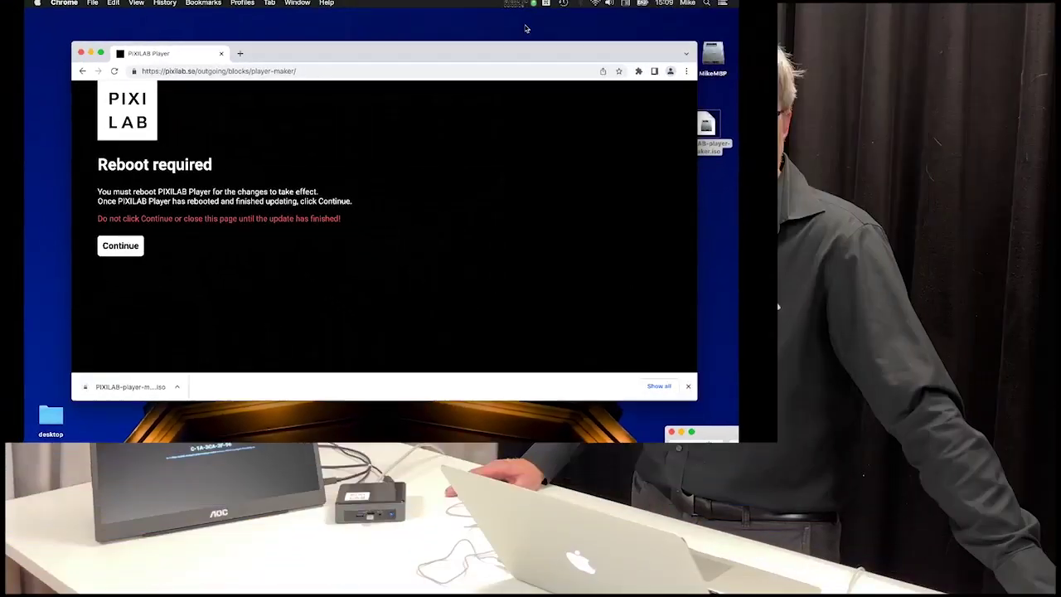